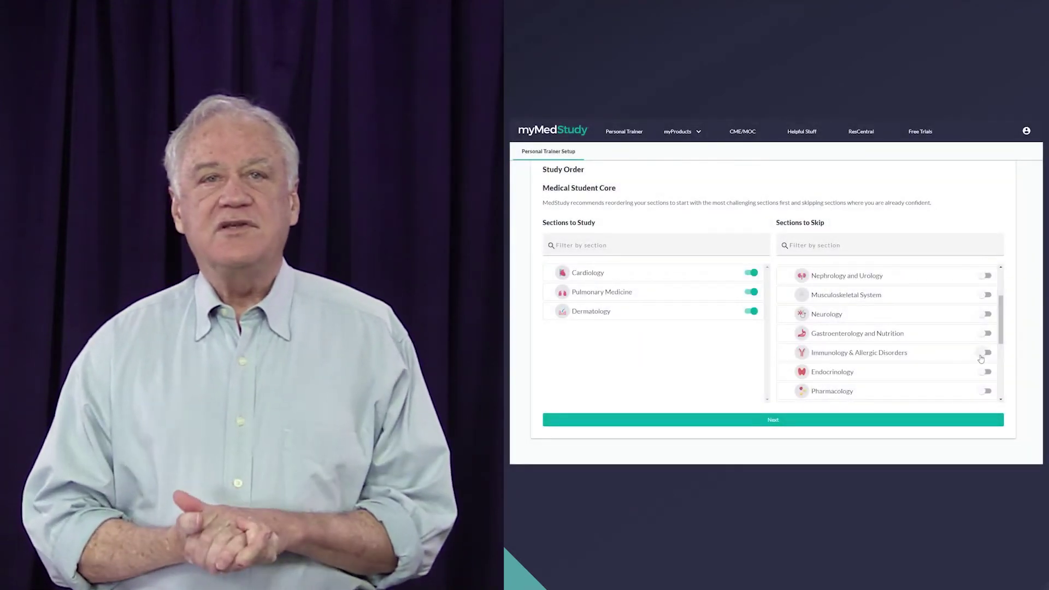
Study Immunology & Allergic Disorders and Pharmacology, move Dermatology last, and reach Review (33 pages weekly).
{"action": "left_click", "coordinate": [981, 354]}
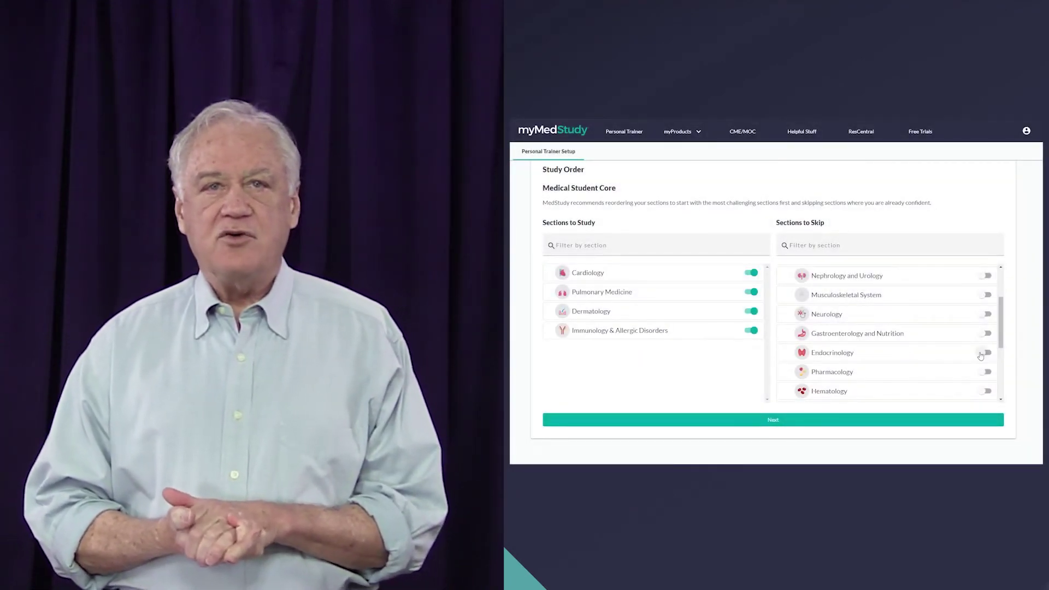
{"action": "left_click", "coordinate": [987, 372]}
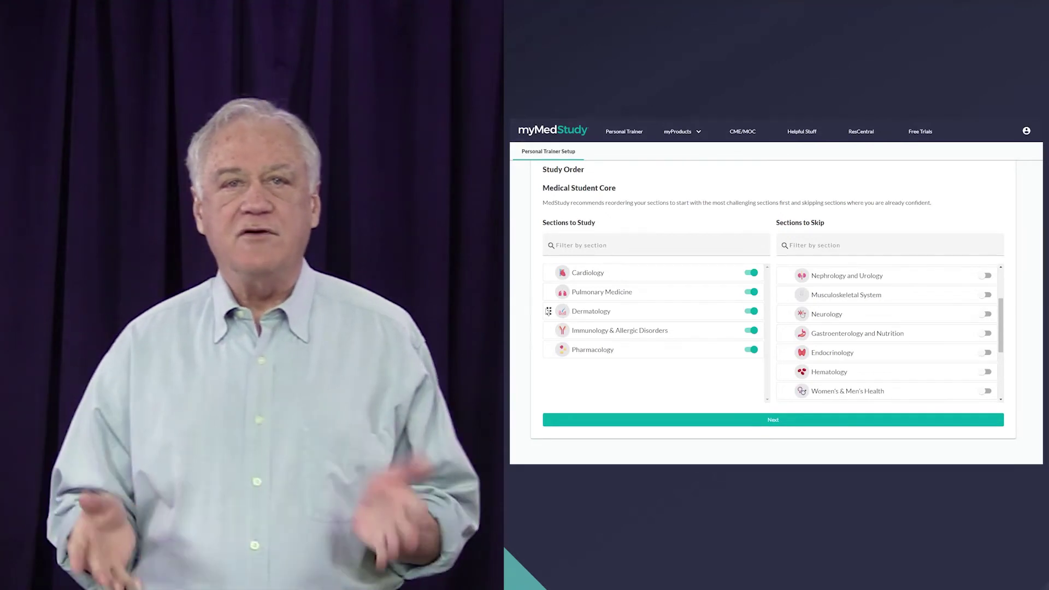
{"action": "left_click_drag", "start_coordinate": [548, 310], "coordinate": [554, 348]}
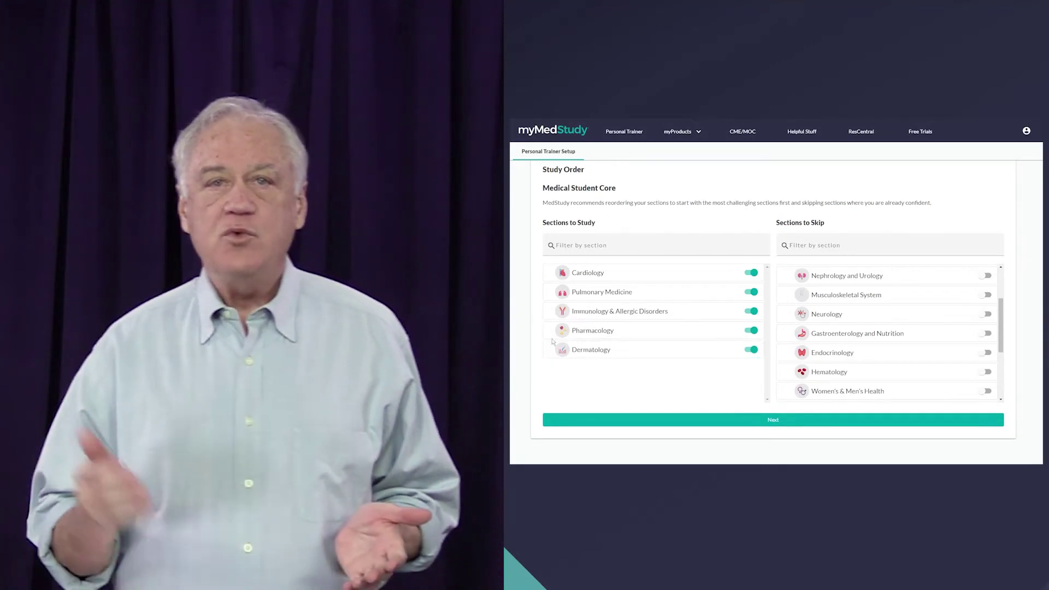
{"action": "left_click", "coordinate": [723, 420]}
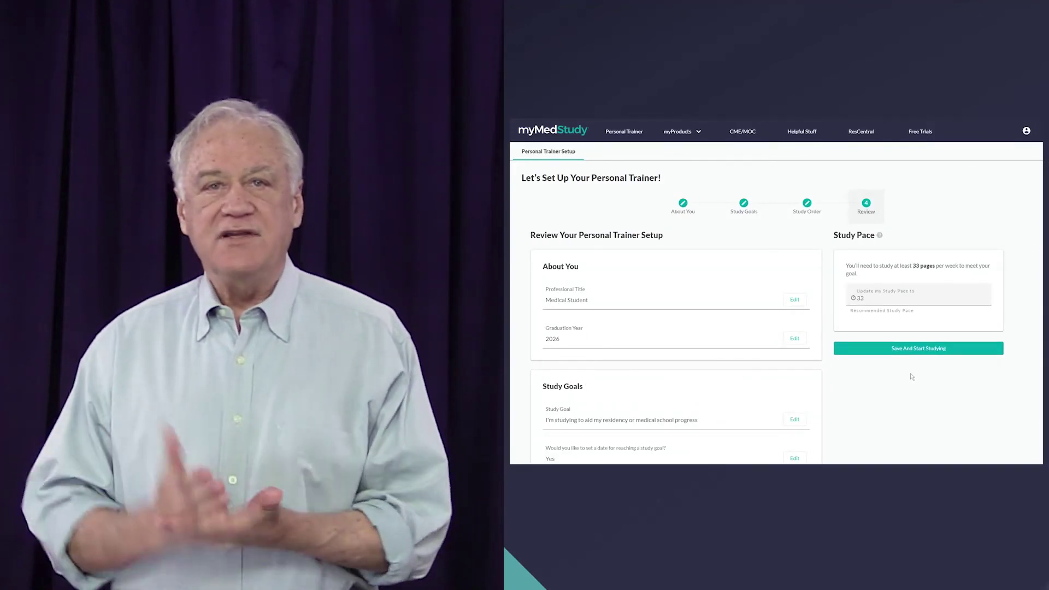
{"action": "scroll", "coordinate": [911, 376], "scroll_direction": "down", "scroll_amount": 2}
{"action": "scroll", "coordinate": [911, 375], "scroll_direction": "down", "scroll_amount": 1}
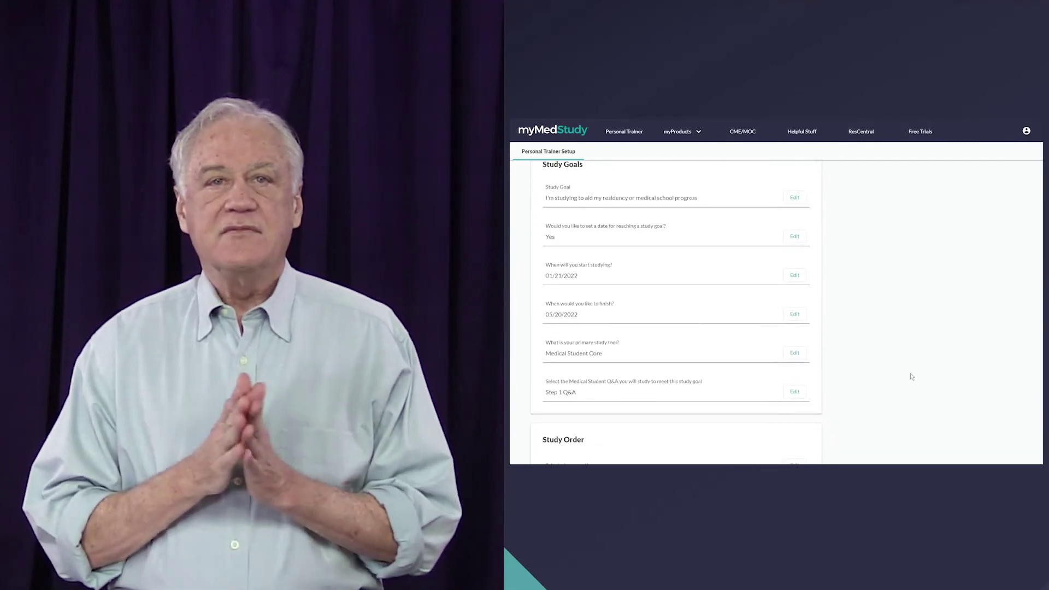
{"action": "scroll", "coordinate": [910, 376], "scroll_direction": "down", "scroll_amount": 1}
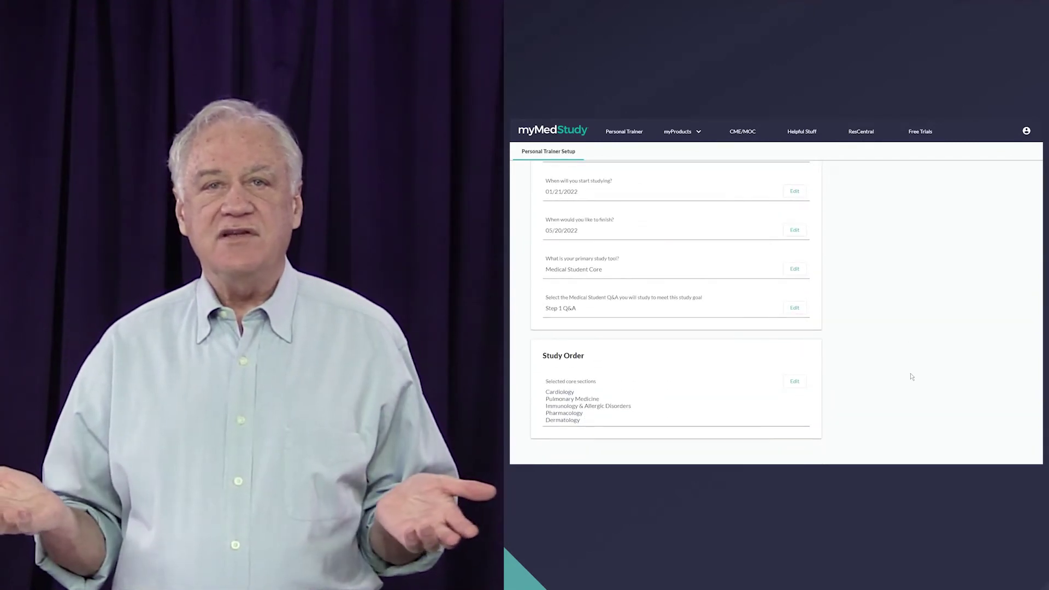